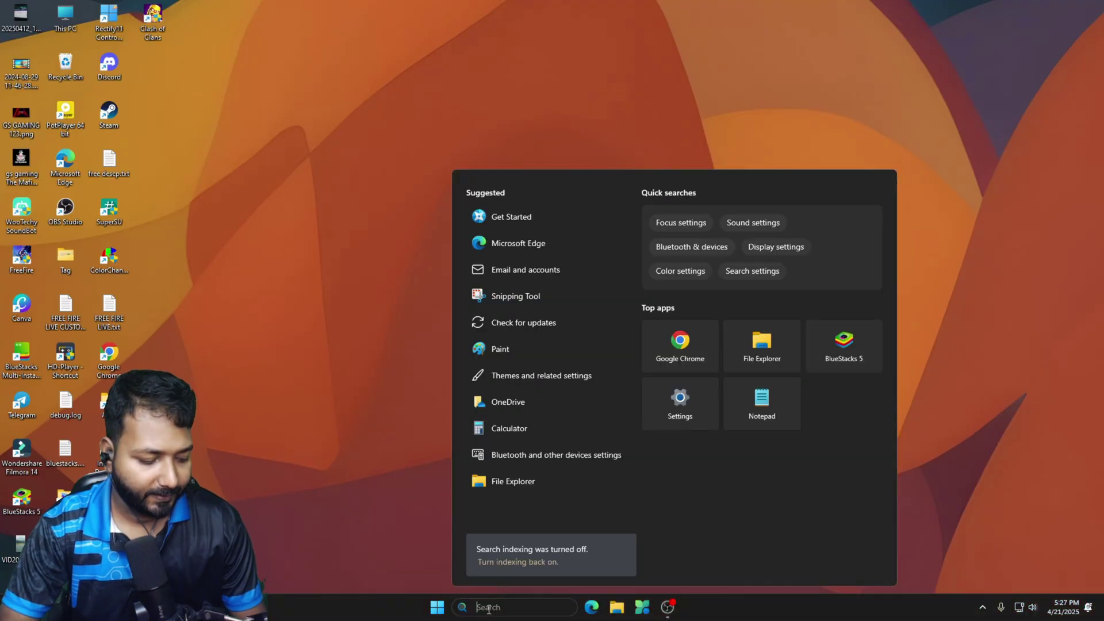
# - Open the Services console and bring up the properties of the Windows Management Instrumentation service
pyautogui.write('services')
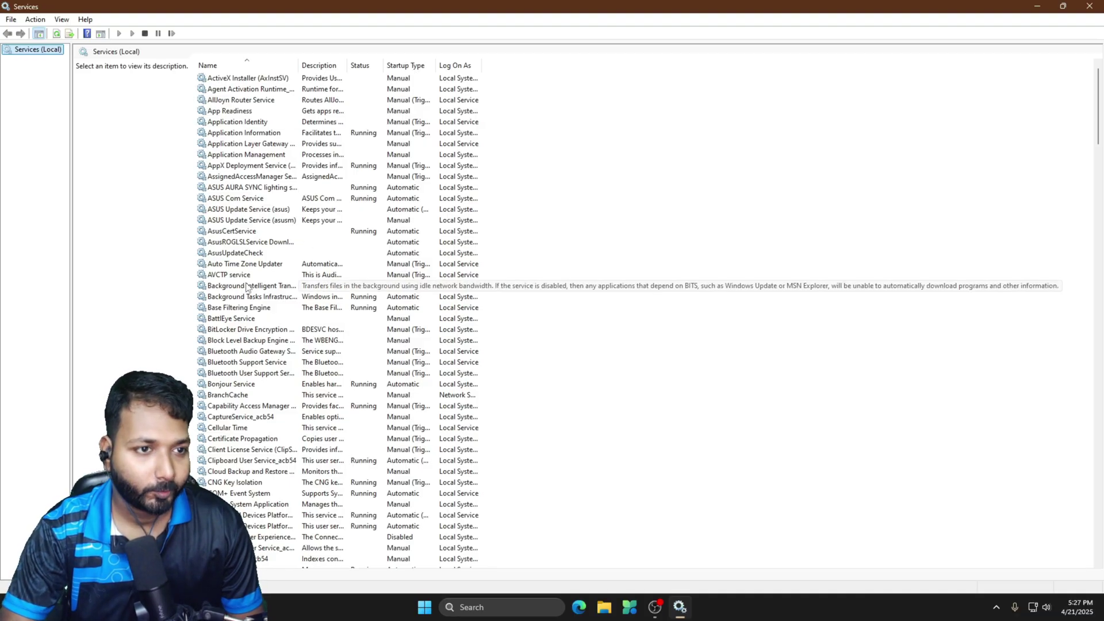
pyautogui.scroll(-8, 283, 334)
pyautogui.scroll(-9, 277, 394)
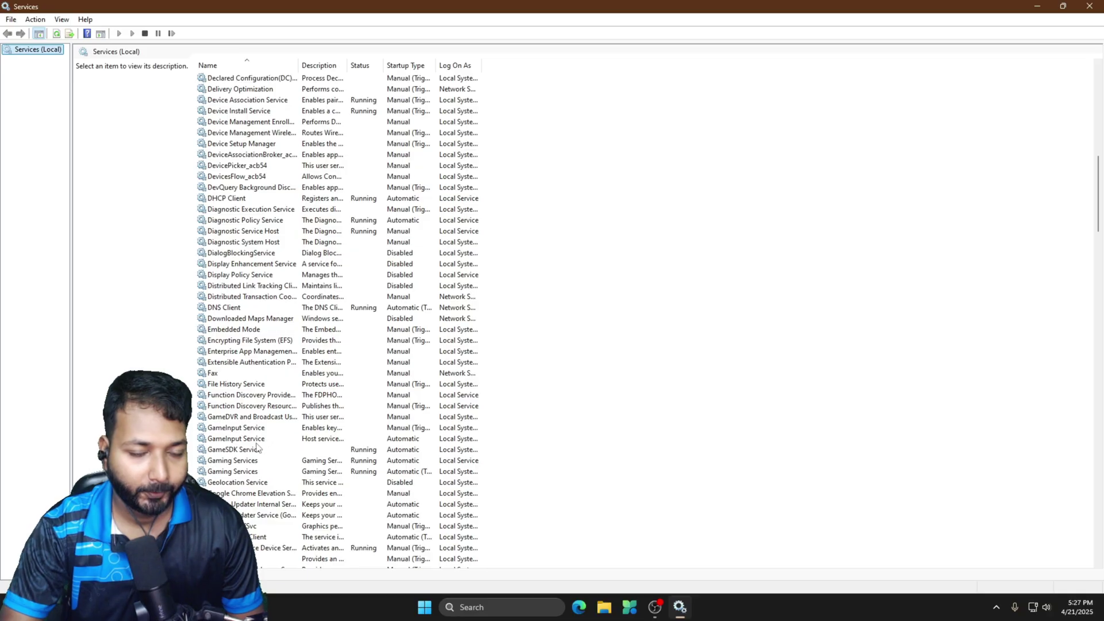
pyautogui.scroll(-20, 252, 368)
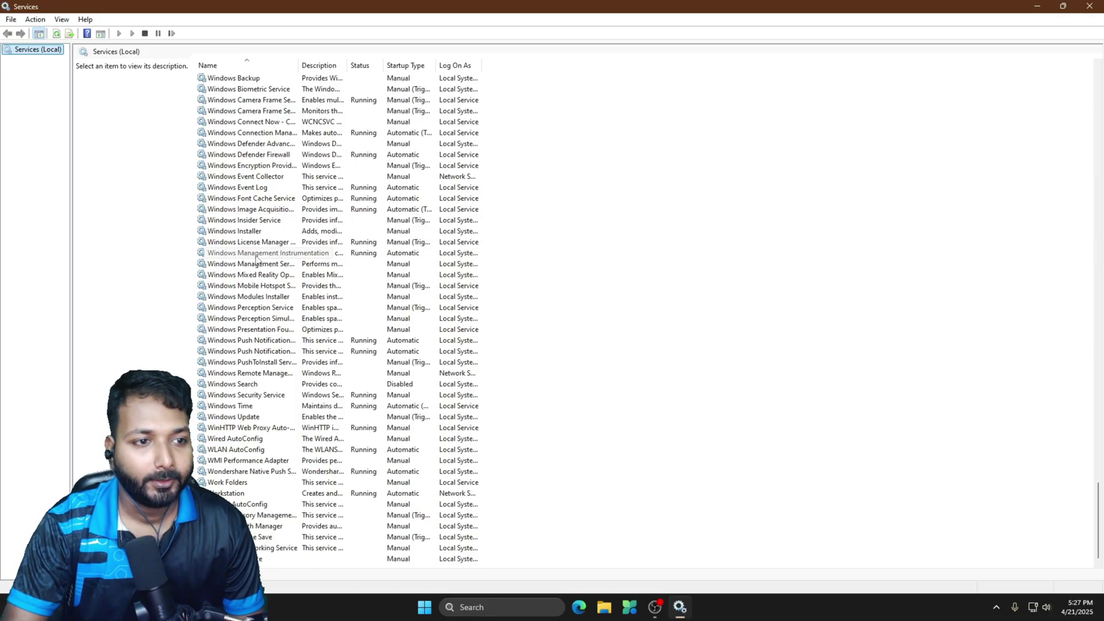
pyautogui.click(256, 254)
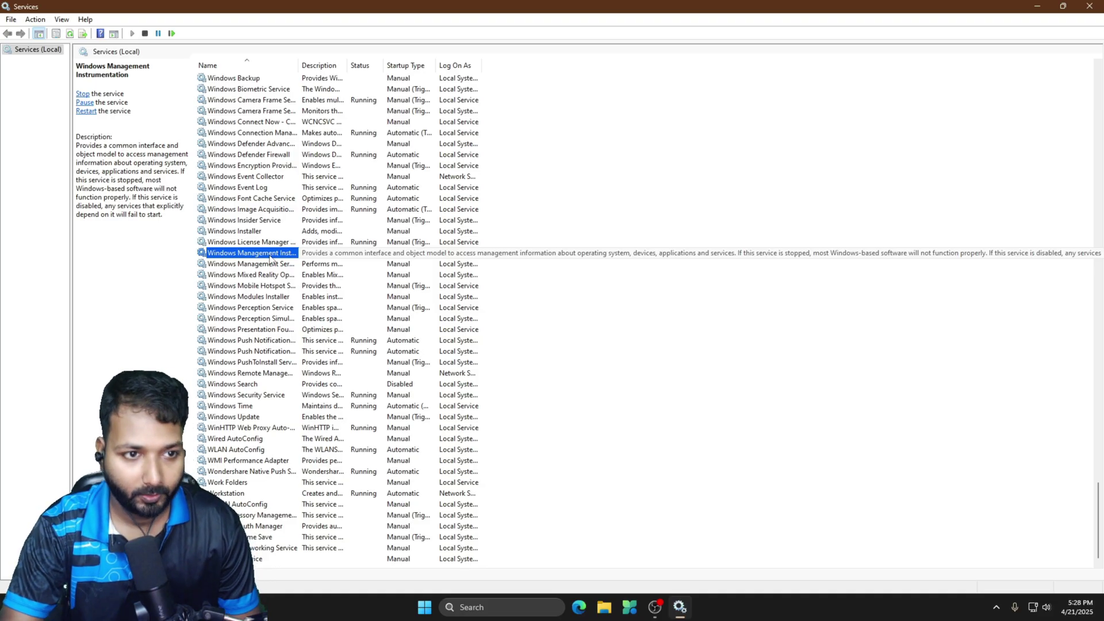
pyautogui.rightClick(250, 257)
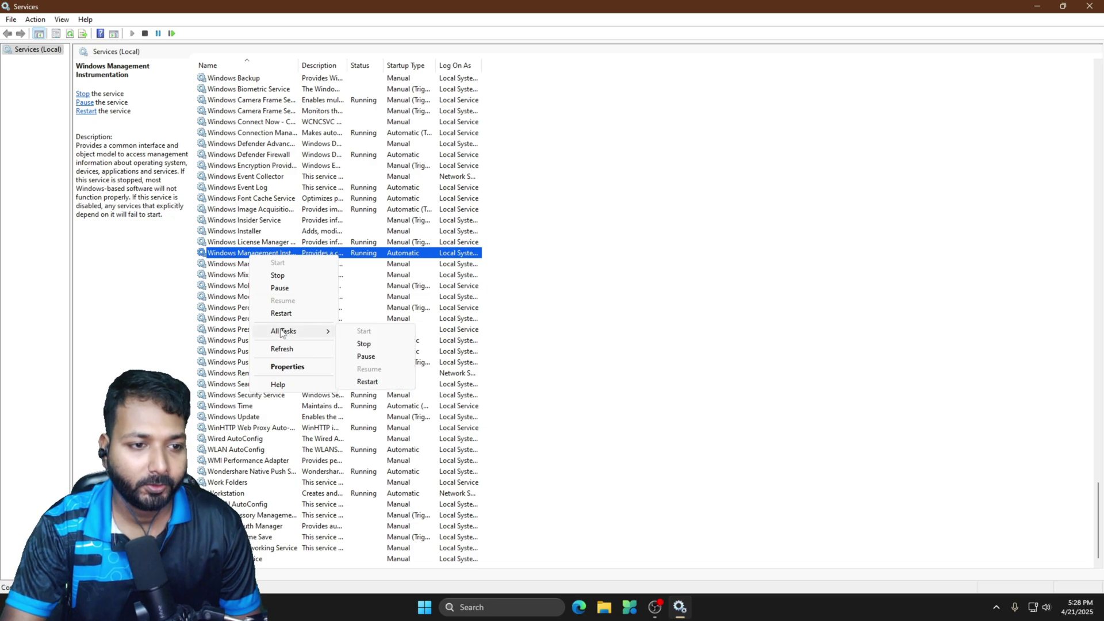
pyautogui.click(288, 367)
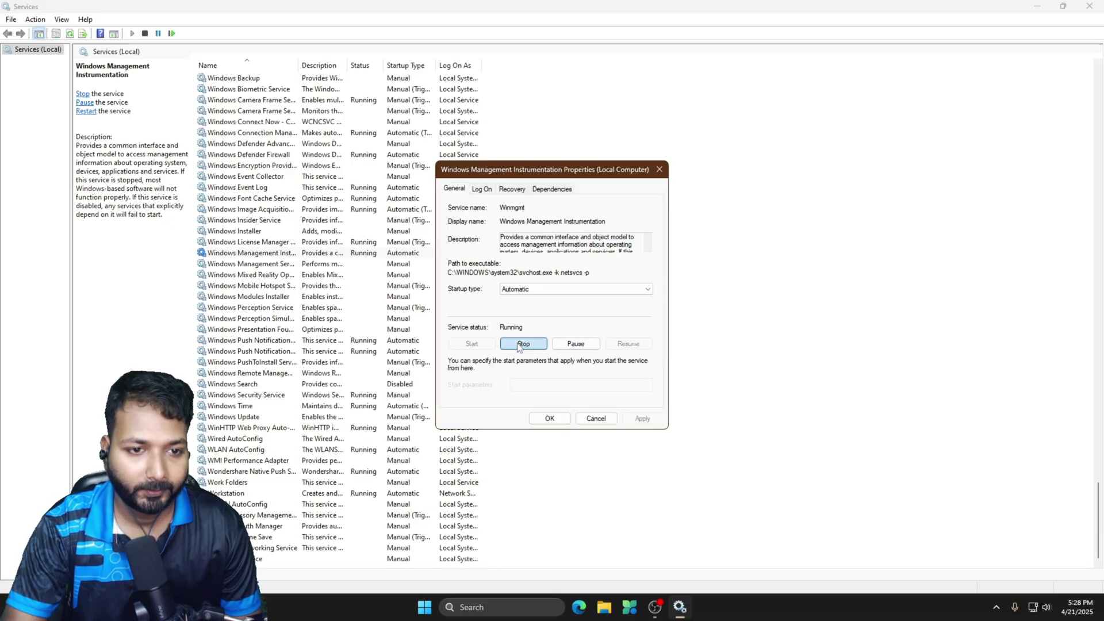
# - Stop the Windows Management Instrumentation service, set its startup type to Disabled, and close the Services console
pyautogui.click(520, 344)
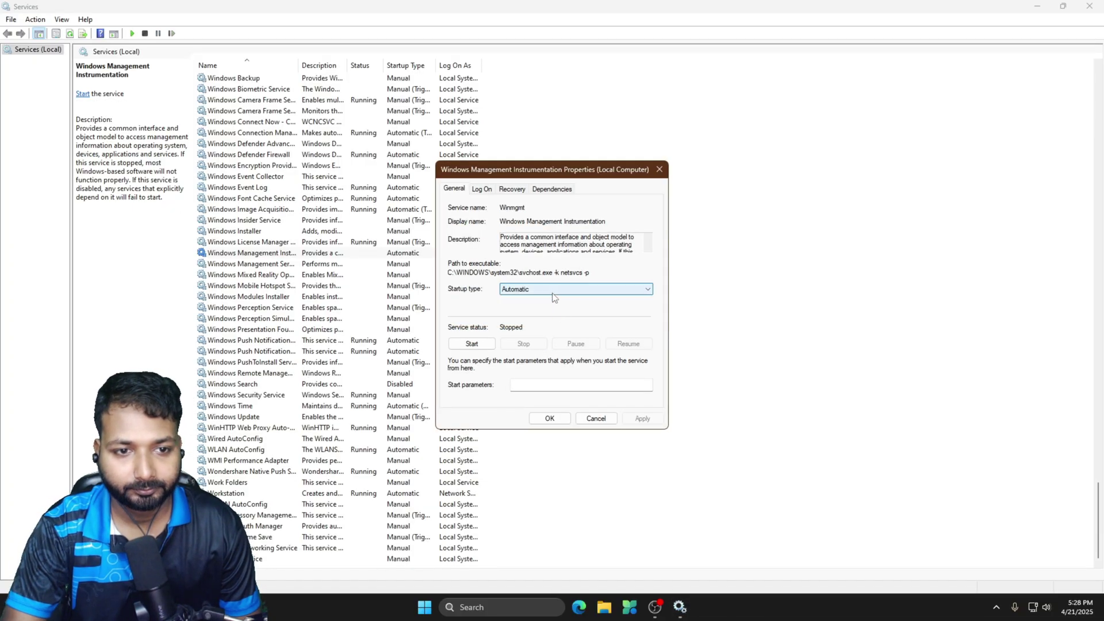
pyautogui.click(551, 288)
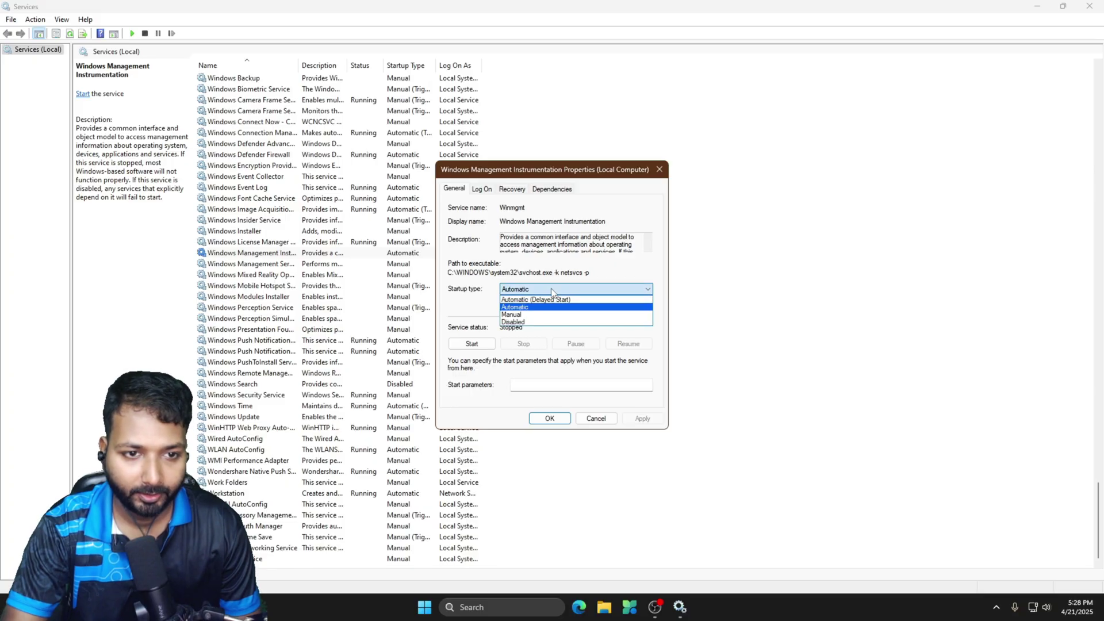
pyautogui.click(537, 322)
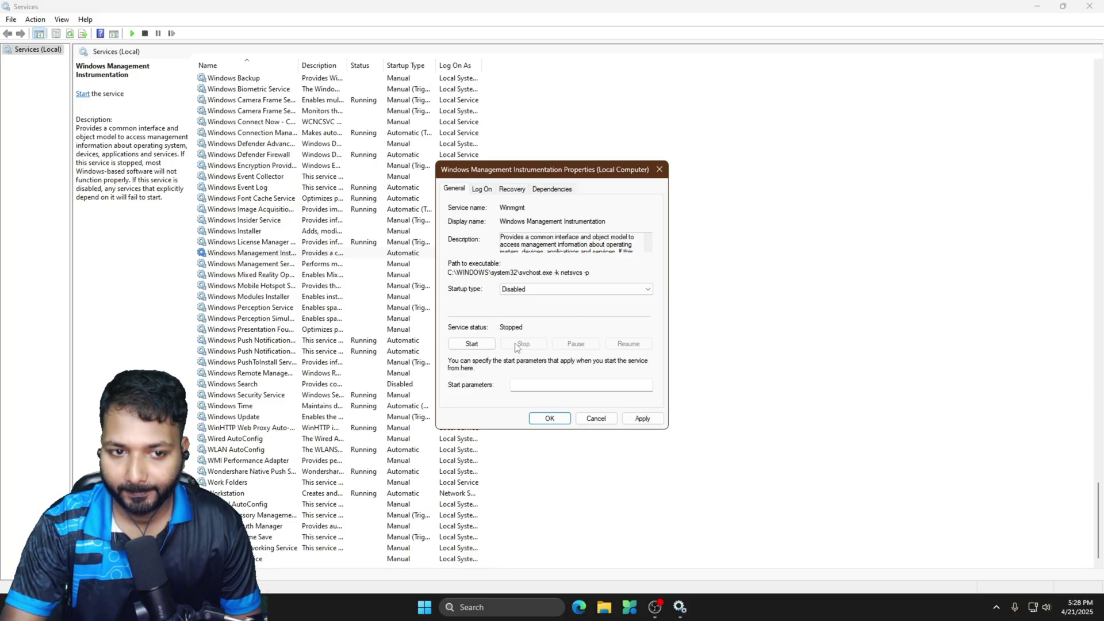
pyautogui.click(647, 419)
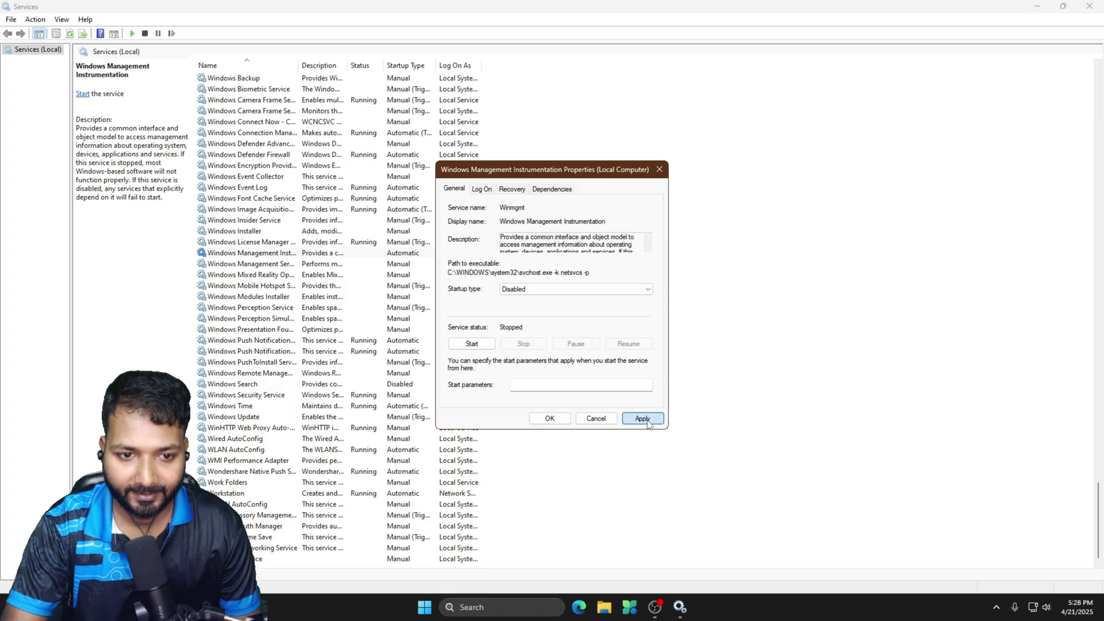
pyautogui.click(549, 418)
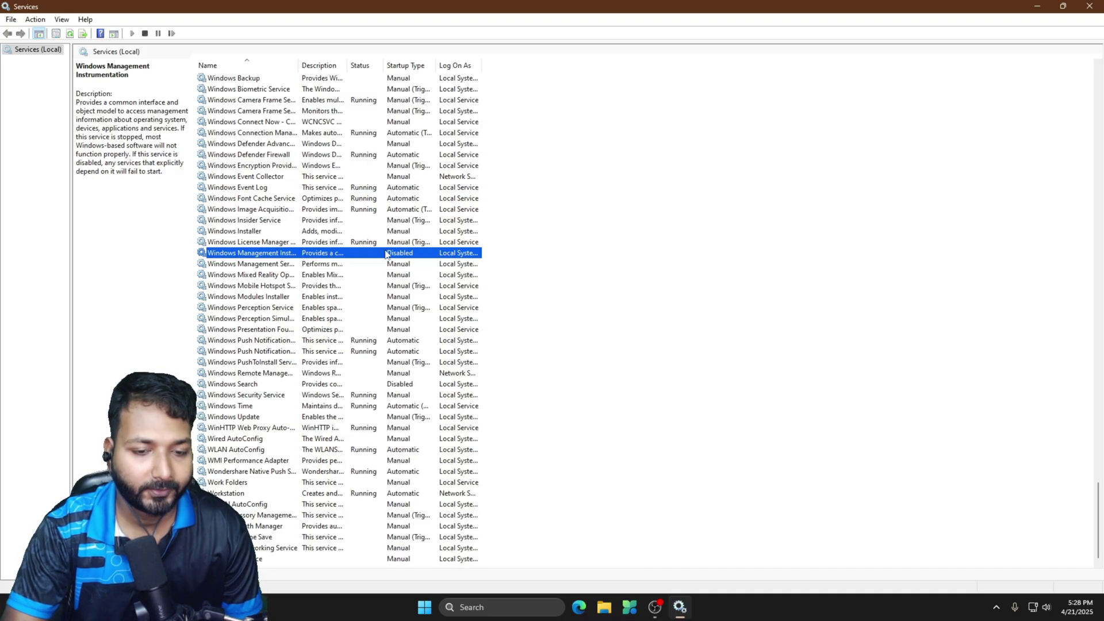
pyautogui.click(1089, 6)
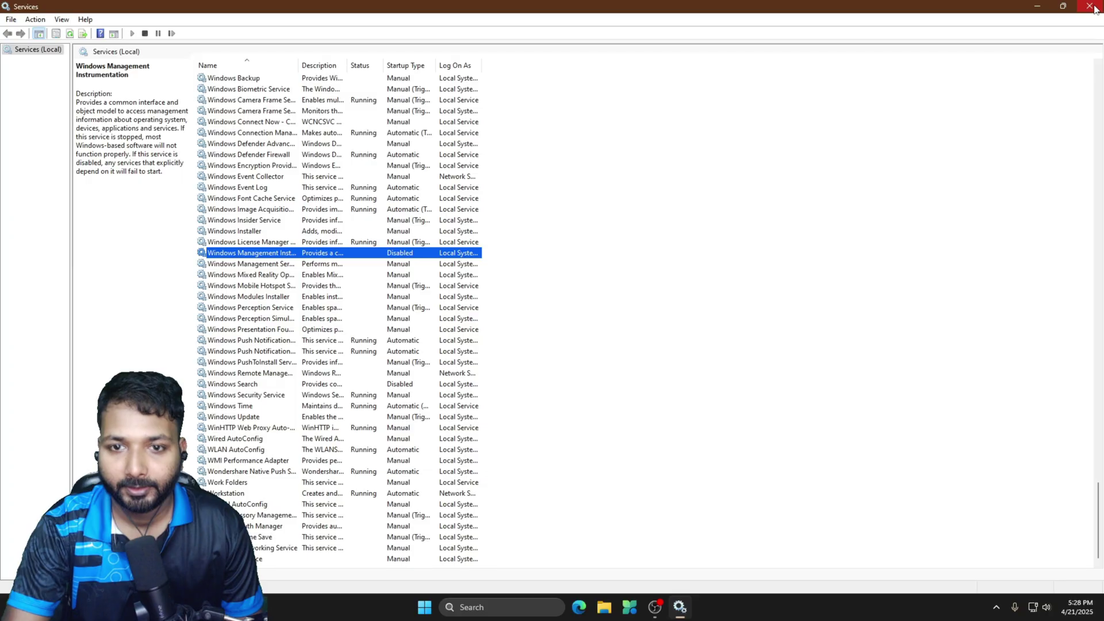
# - Open Task Manager, examine the list of running processes and their CPU usage, and close it
pyautogui.click(500, 607)
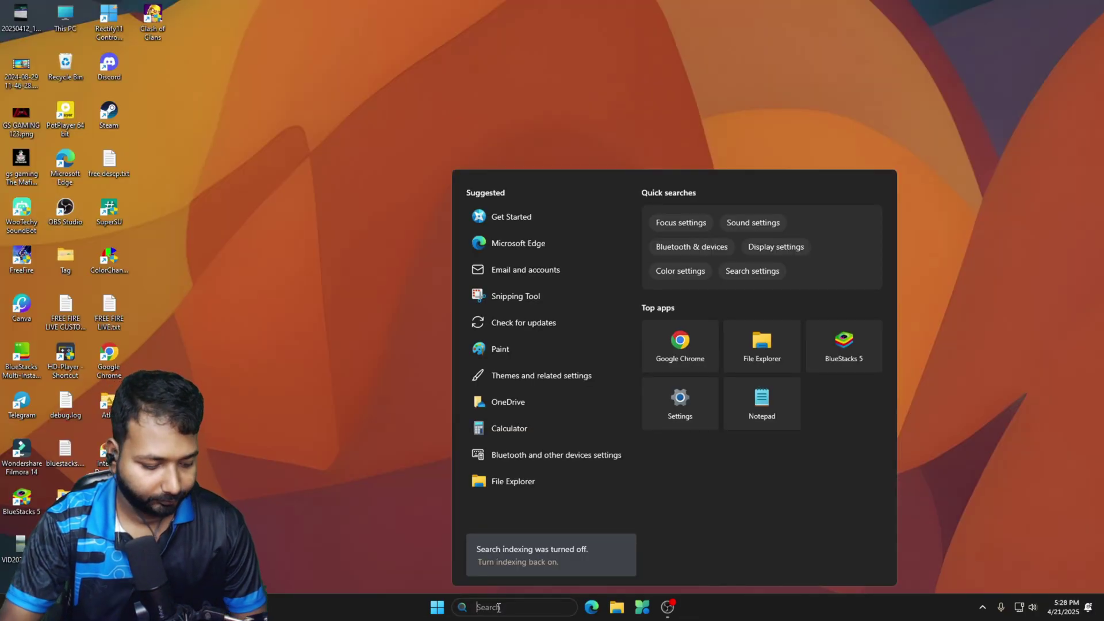
pyautogui.write('task Manager')
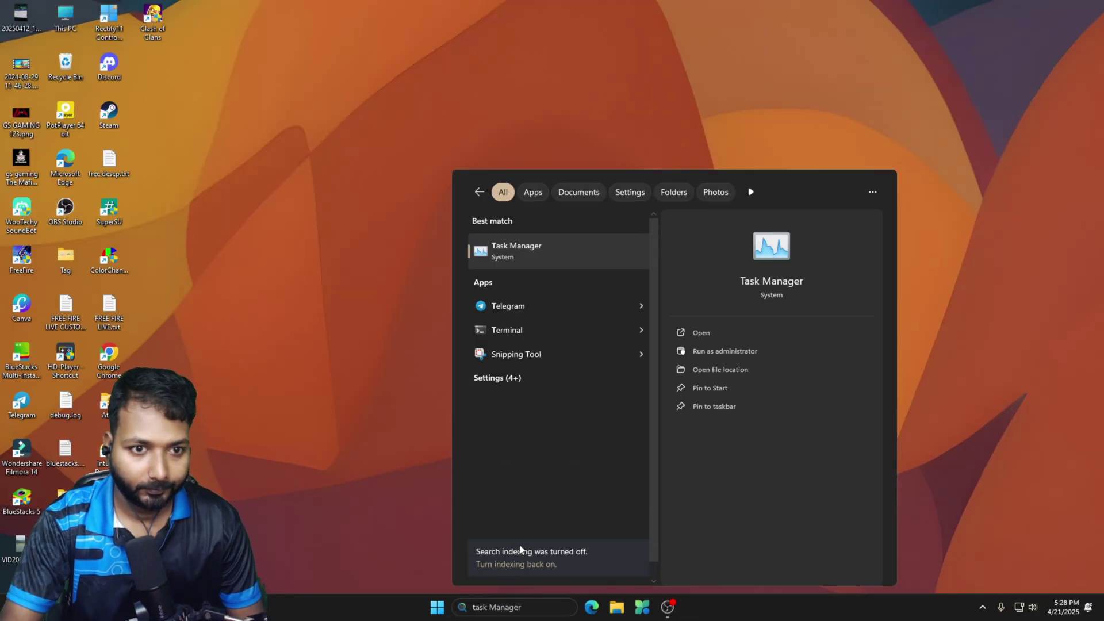
pyautogui.click(522, 250)
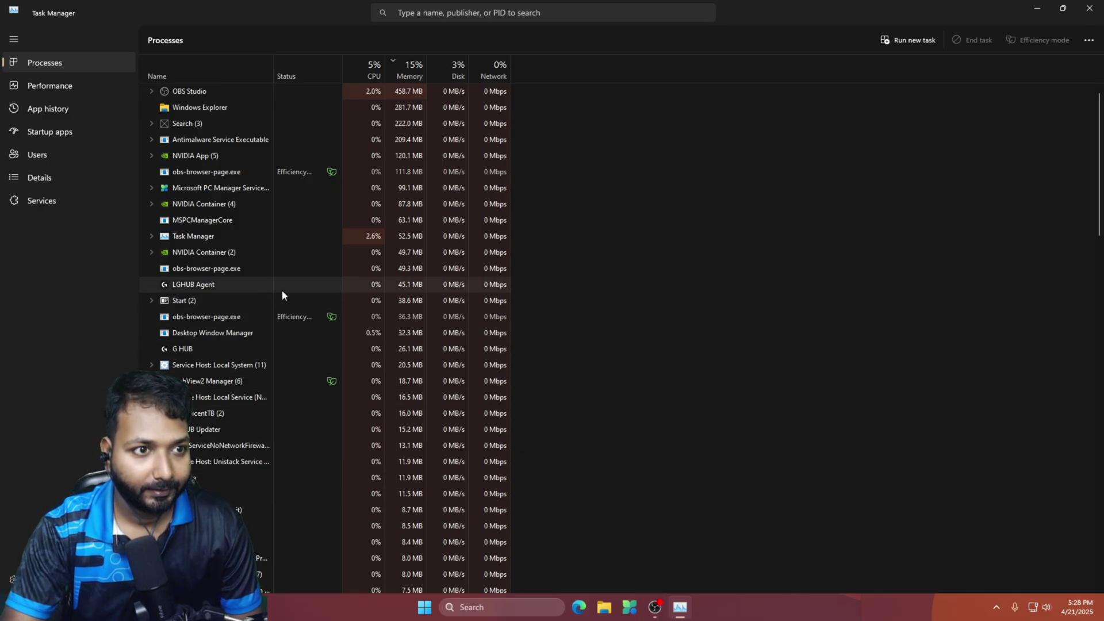
pyautogui.scroll(-2, 246, 471)
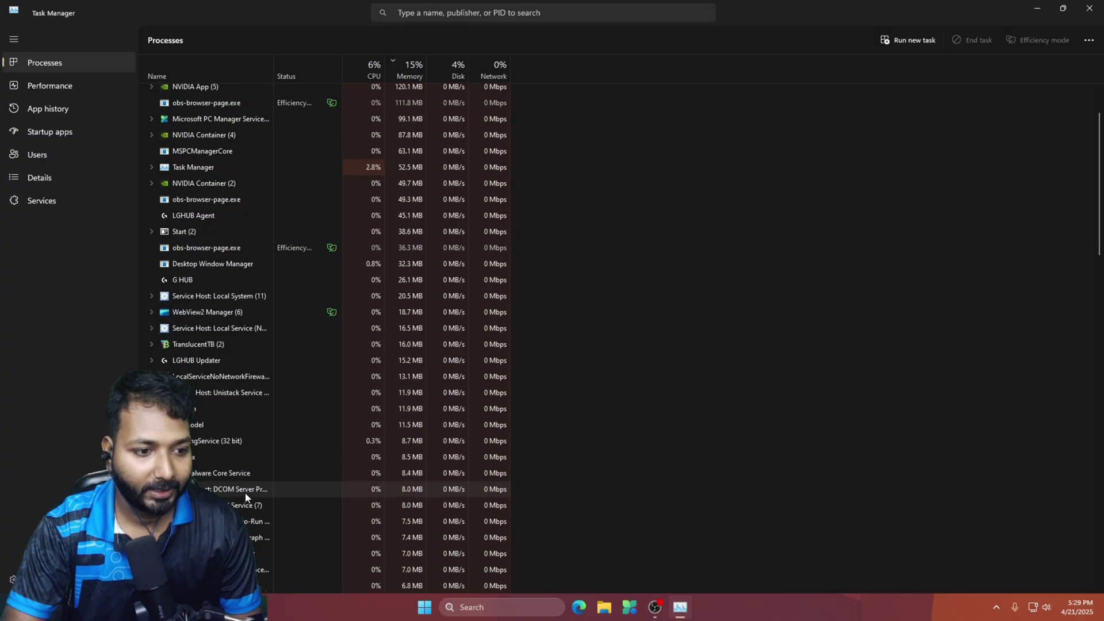
pyautogui.scroll(-2, 247, 499)
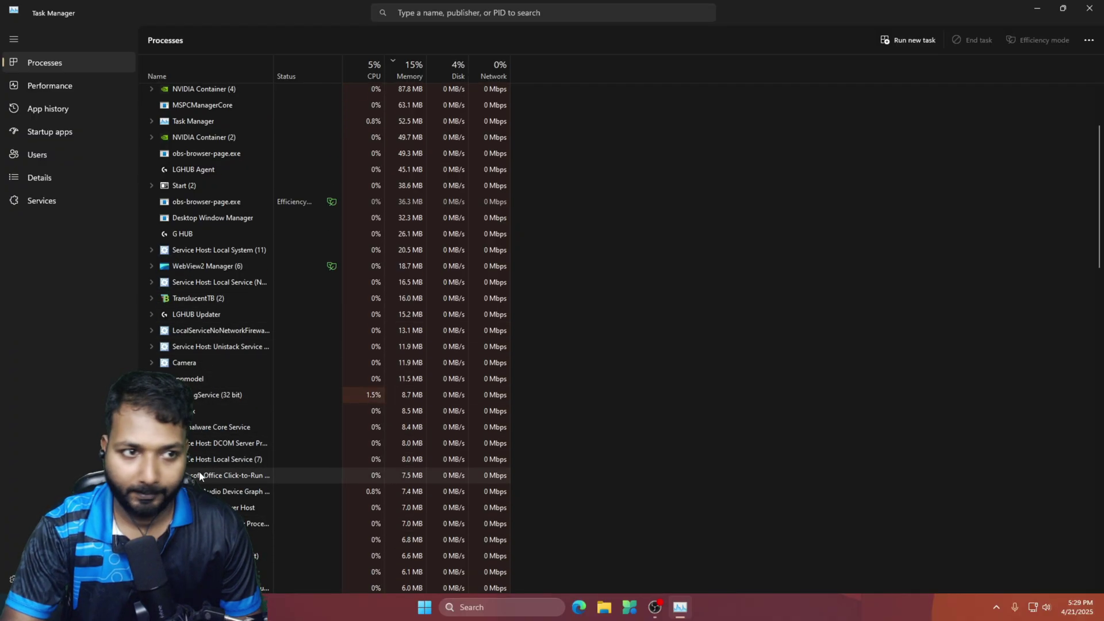
pyautogui.scroll(-2, 218, 492)
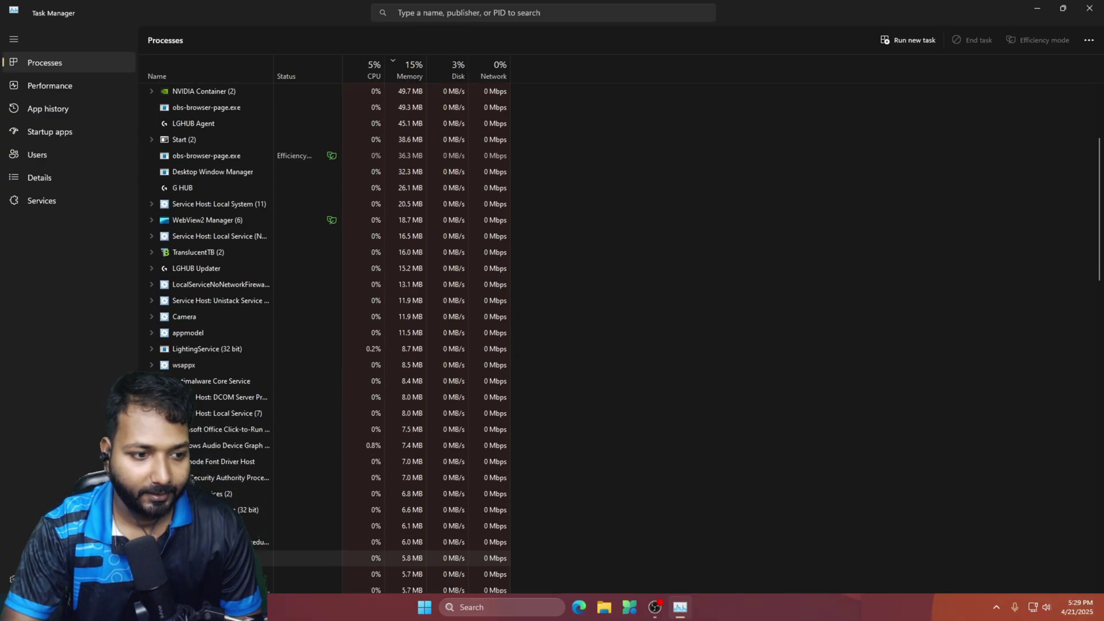
pyautogui.scroll(-3, 248, 552)
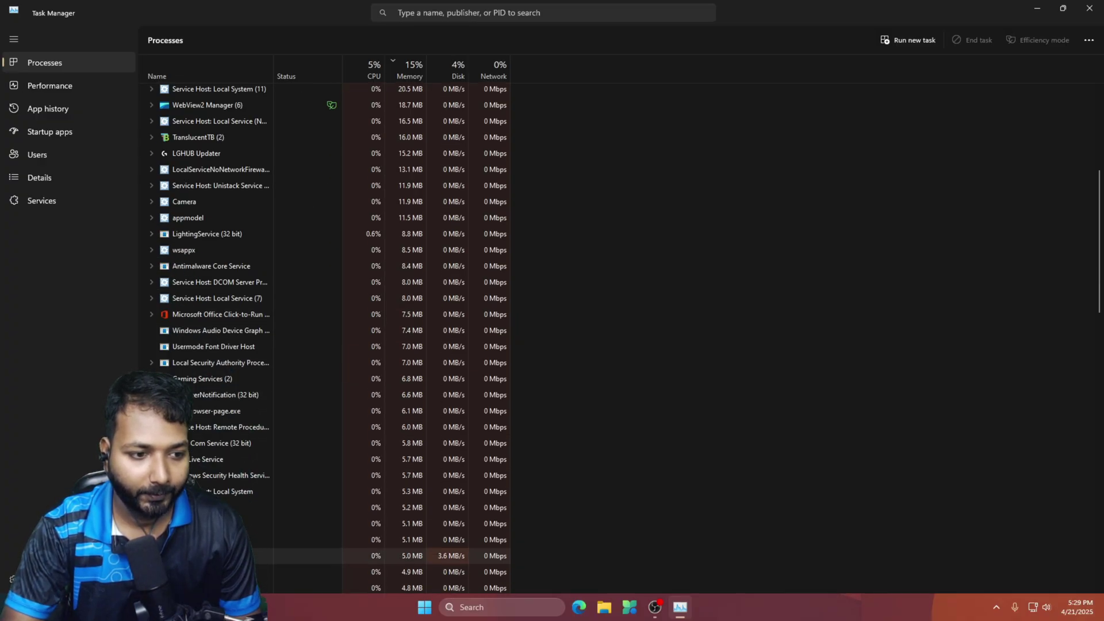
pyautogui.scroll(-3, 247, 552)
pyautogui.scroll(6, 247, 544)
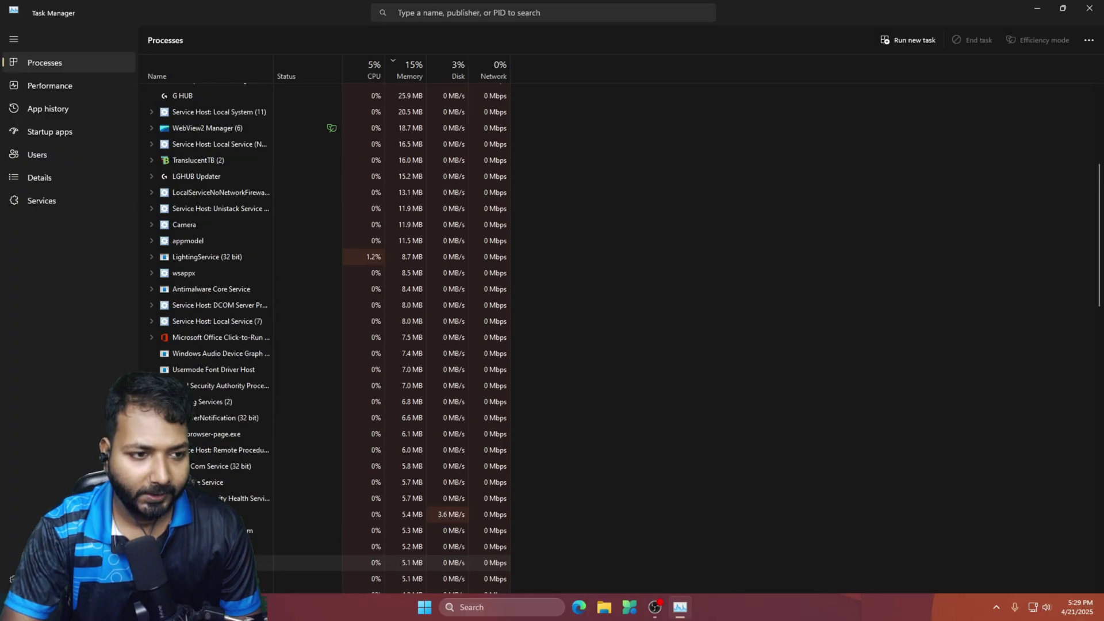
pyautogui.scroll(5, 230, 489)
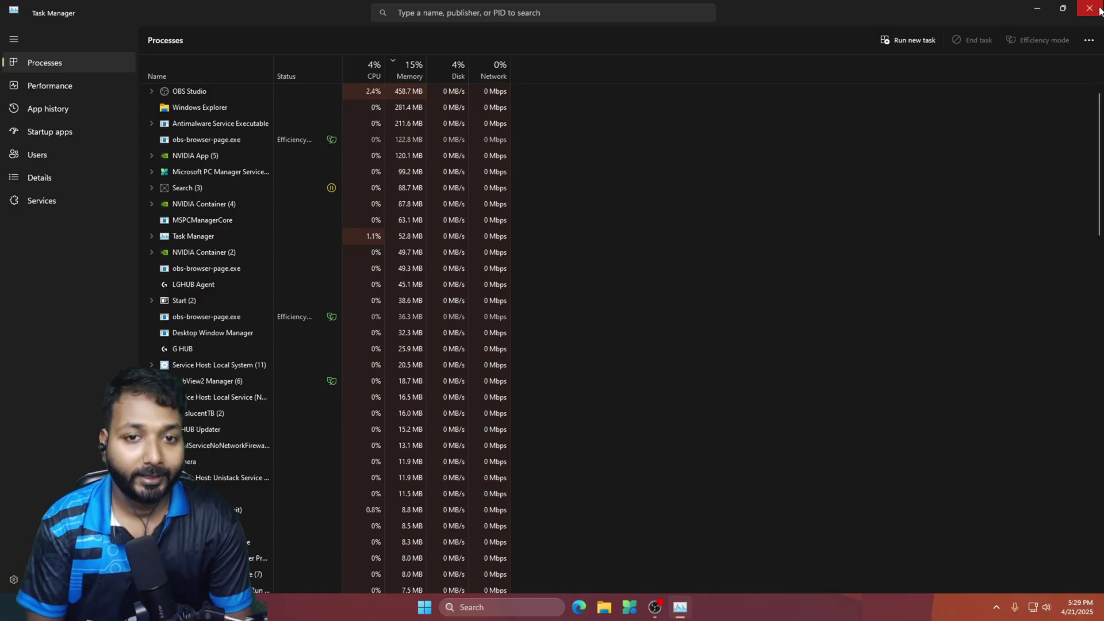
pyautogui.click(1099, 10)
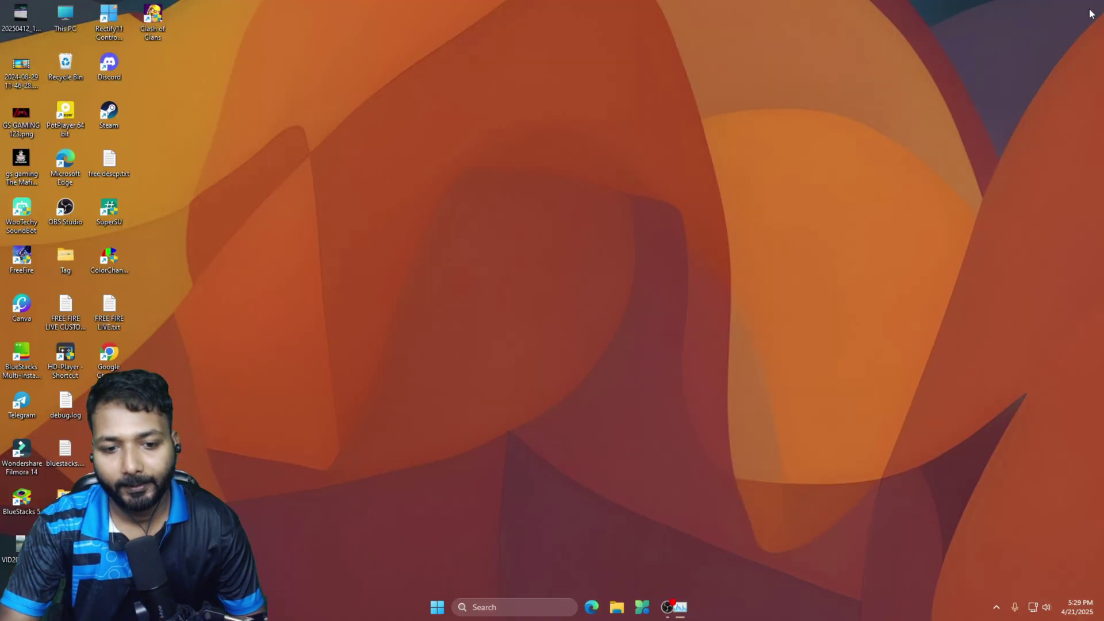
pyautogui.click(666, 615)
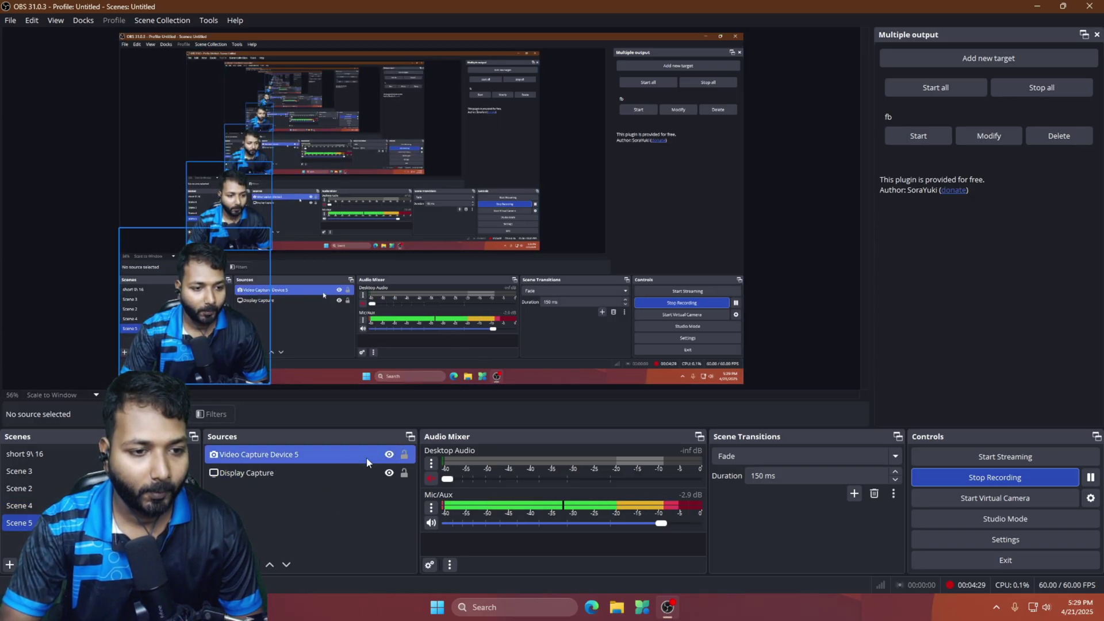
pyautogui.click(1040, 5)
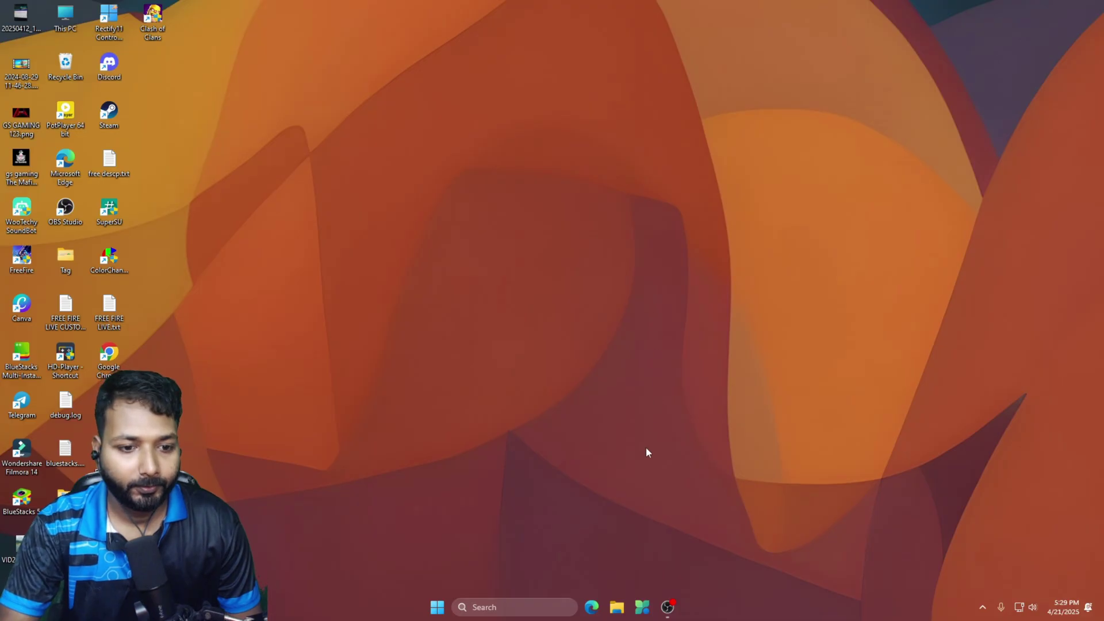
# - Reopen the Services console and open the Windows Management Instrumentation service's properties
pyautogui.click(502, 606)
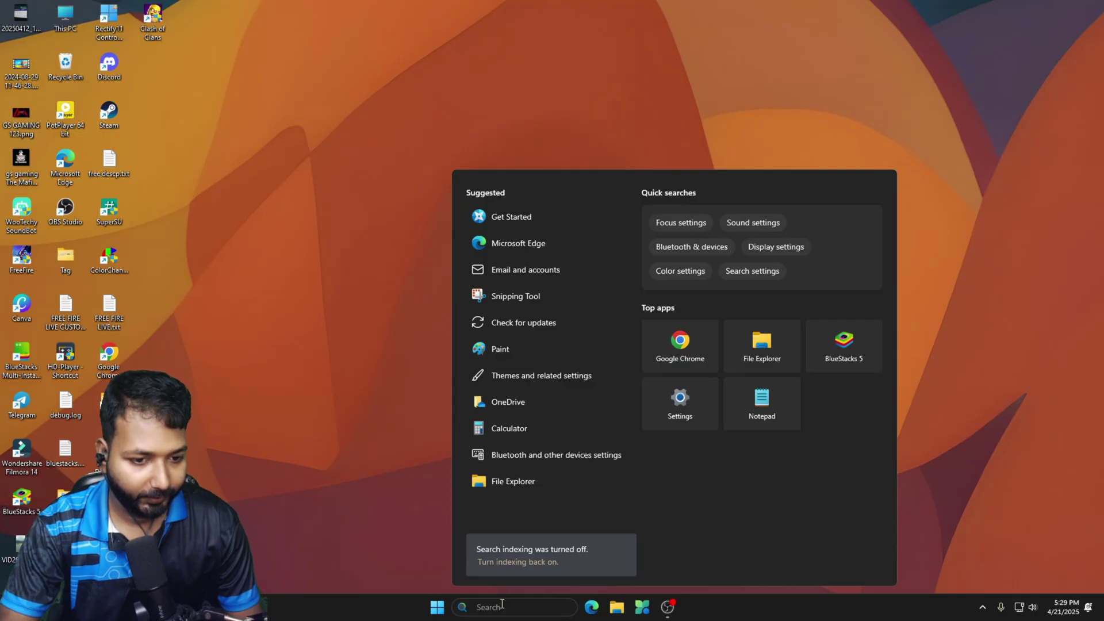
pyautogui.write('sert')
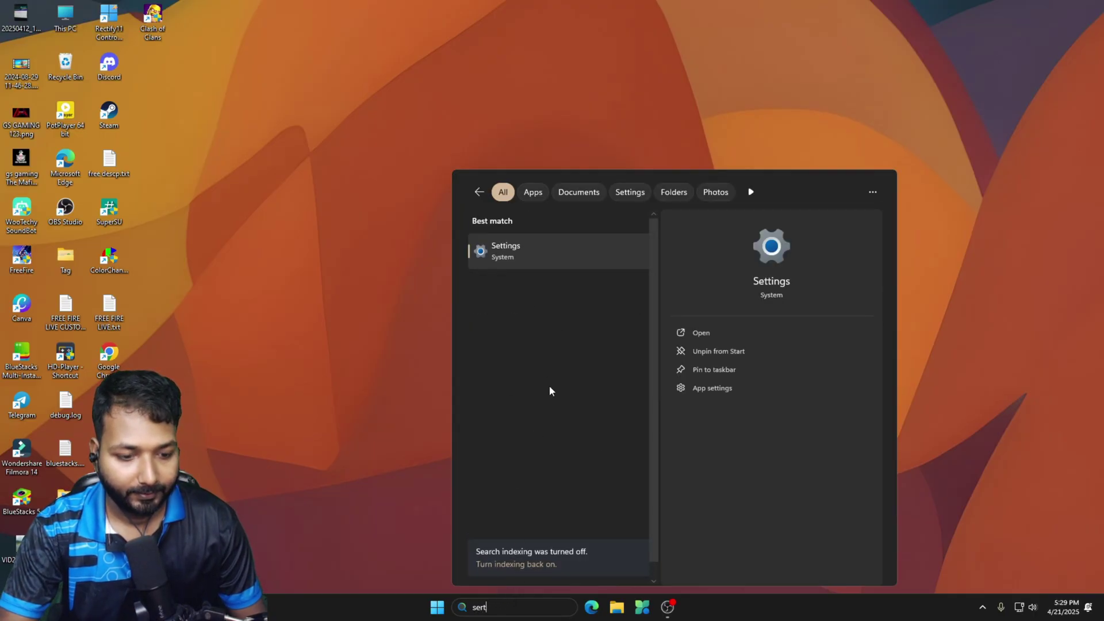
pyautogui.write('vices')
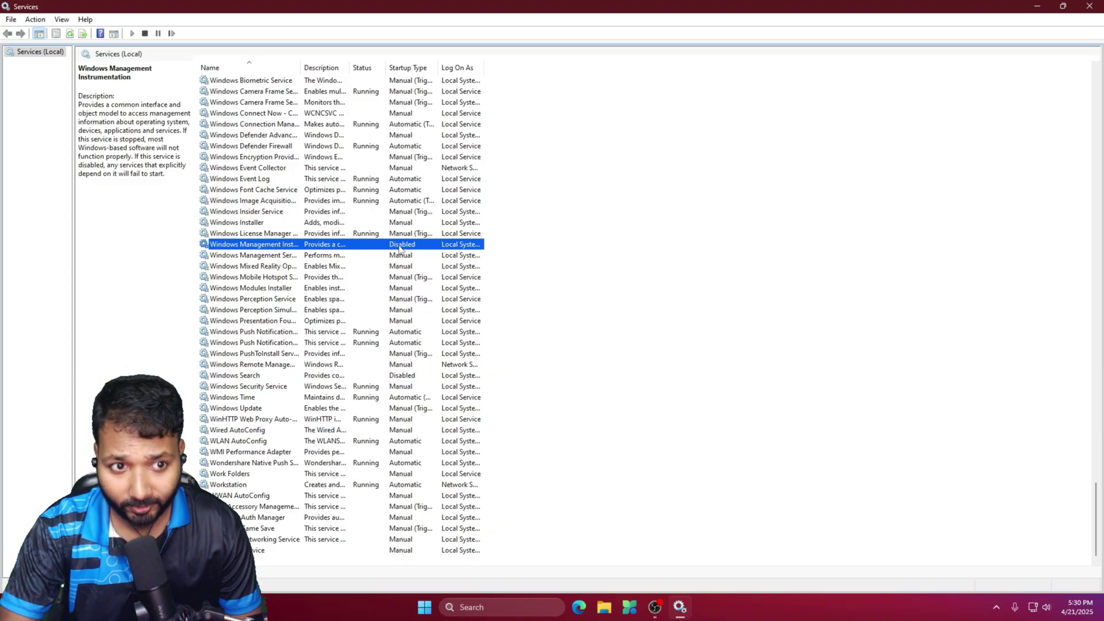
pyautogui.rightClick(401, 248)
pyautogui.click(413, 248)
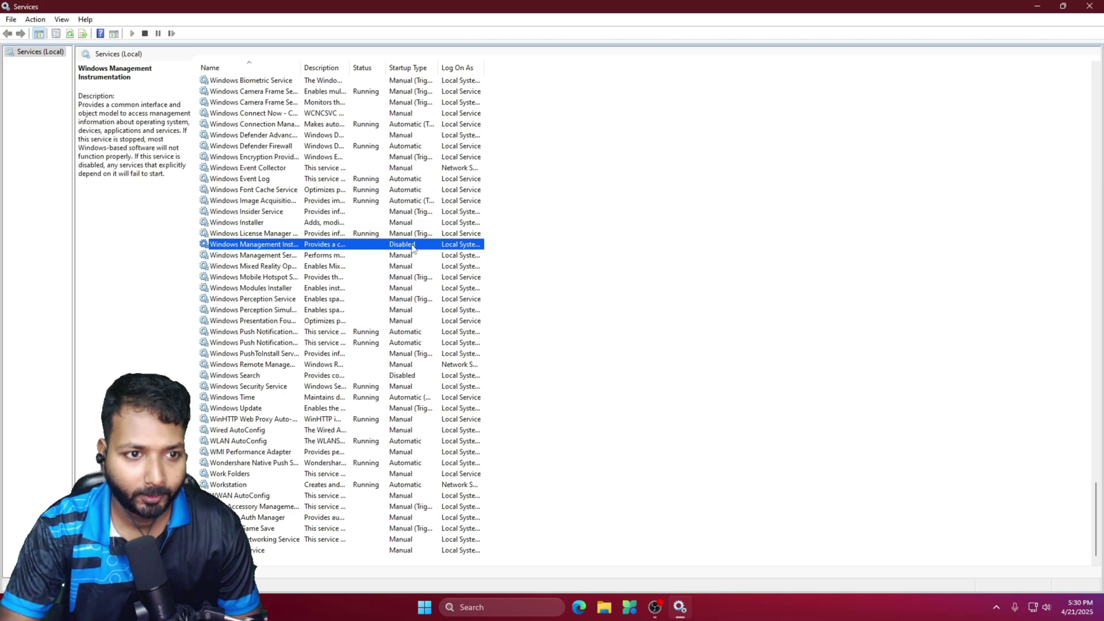
pyautogui.rightClick(277, 246)
pyautogui.click(314, 354)
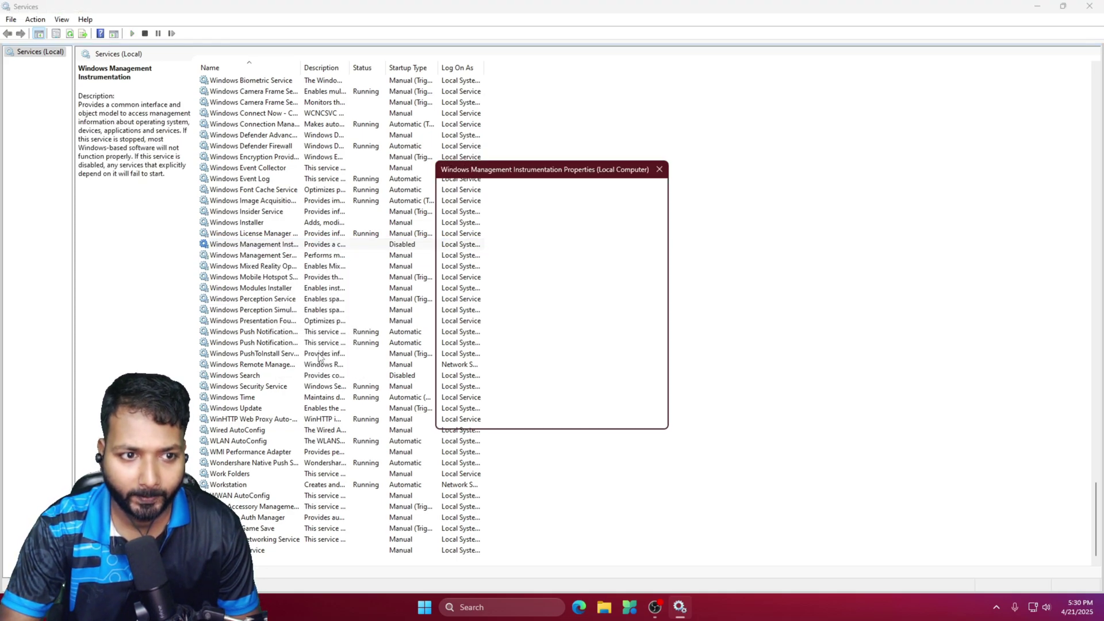
# - Set the Windows Management Instrumentation service's startup type to Automatic and apply the change
pyautogui.click(530, 290)
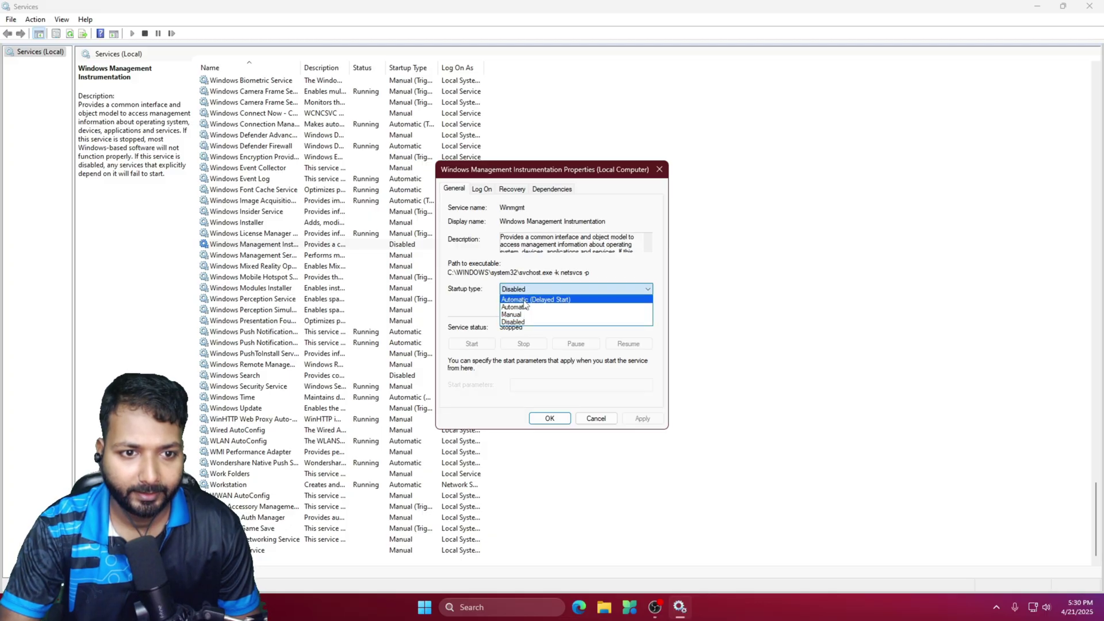
pyautogui.click(527, 308)
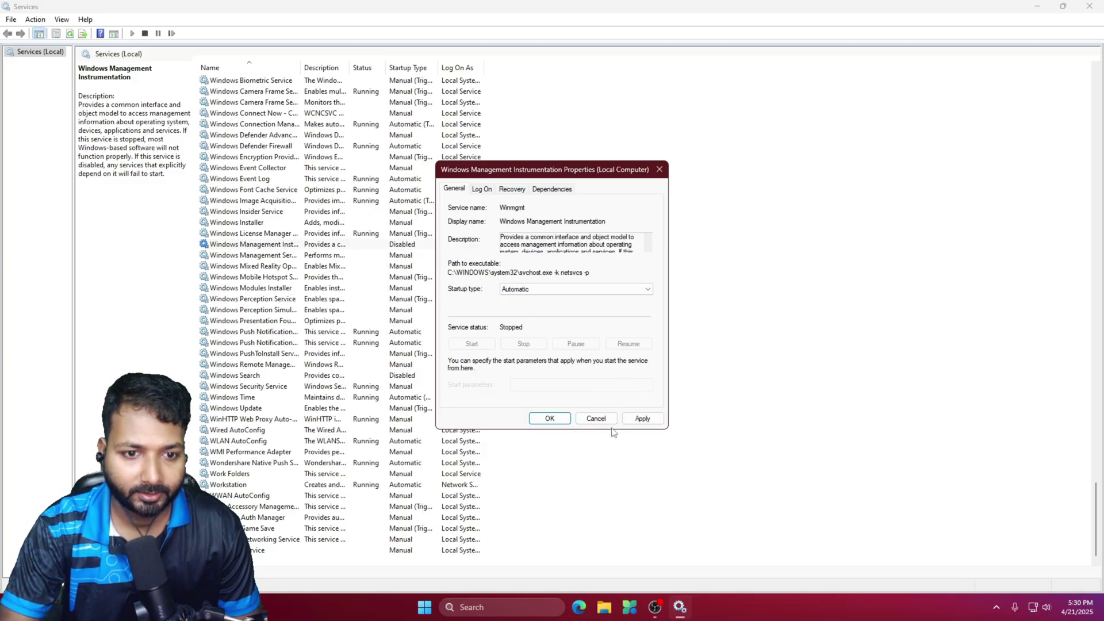
pyautogui.click(636, 420)
pyautogui.click(550, 418)
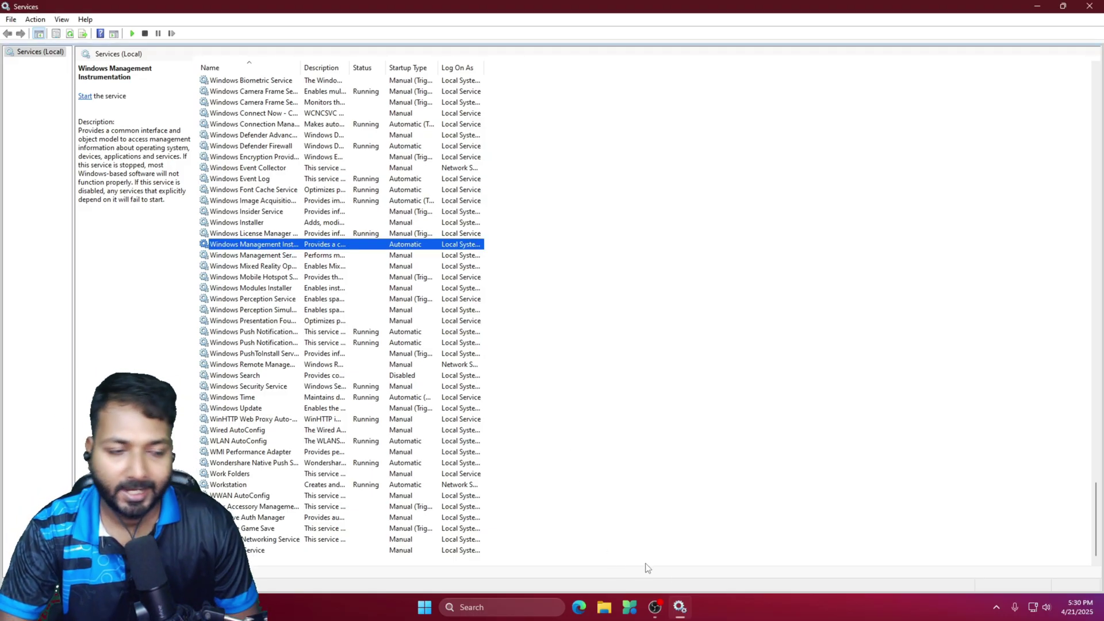
# - Check the running processes in Task Manager again, and close both Task Manager and the Services console
pyautogui.moveTo(679, 607)
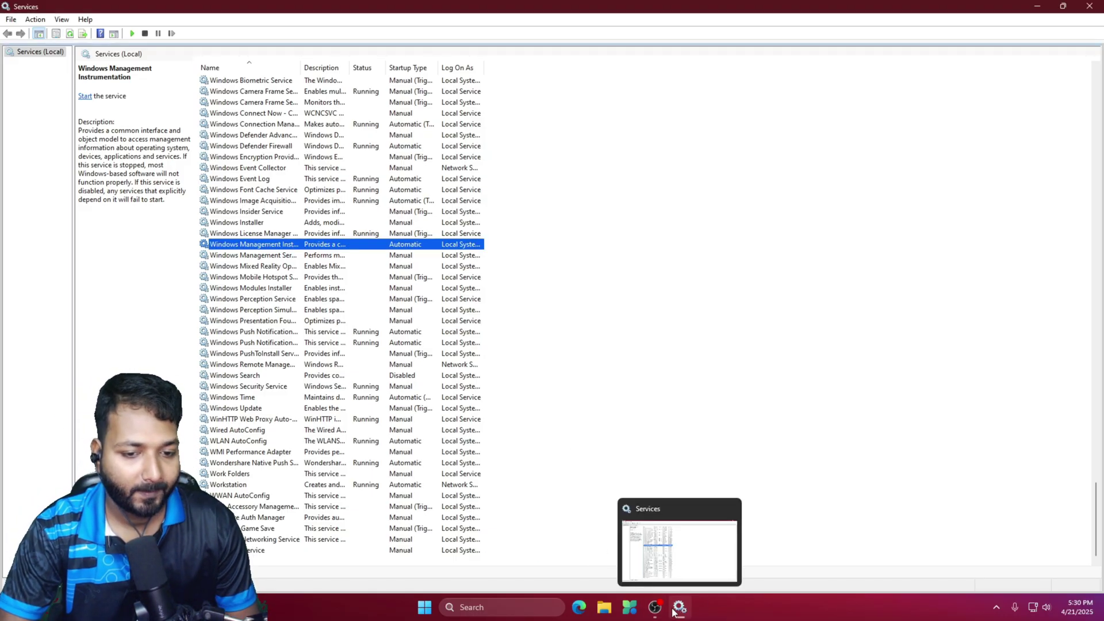
pyautogui.hotkey('ctrl', 'shift', 'Escape')
pyautogui.scroll(3, 233, 486)
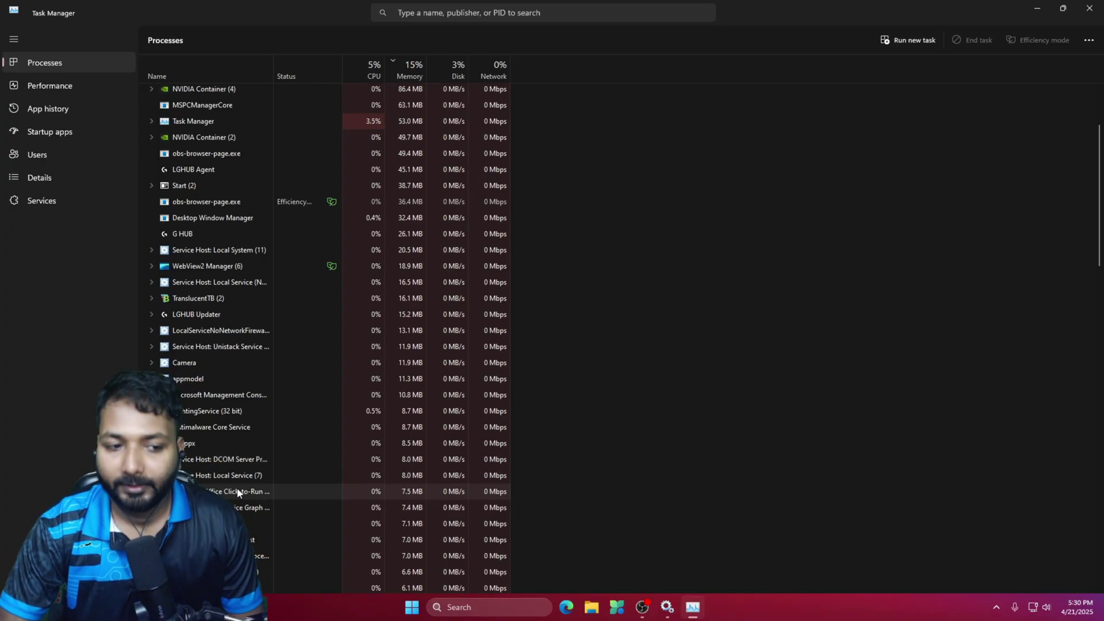
pyautogui.click(1089, 8)
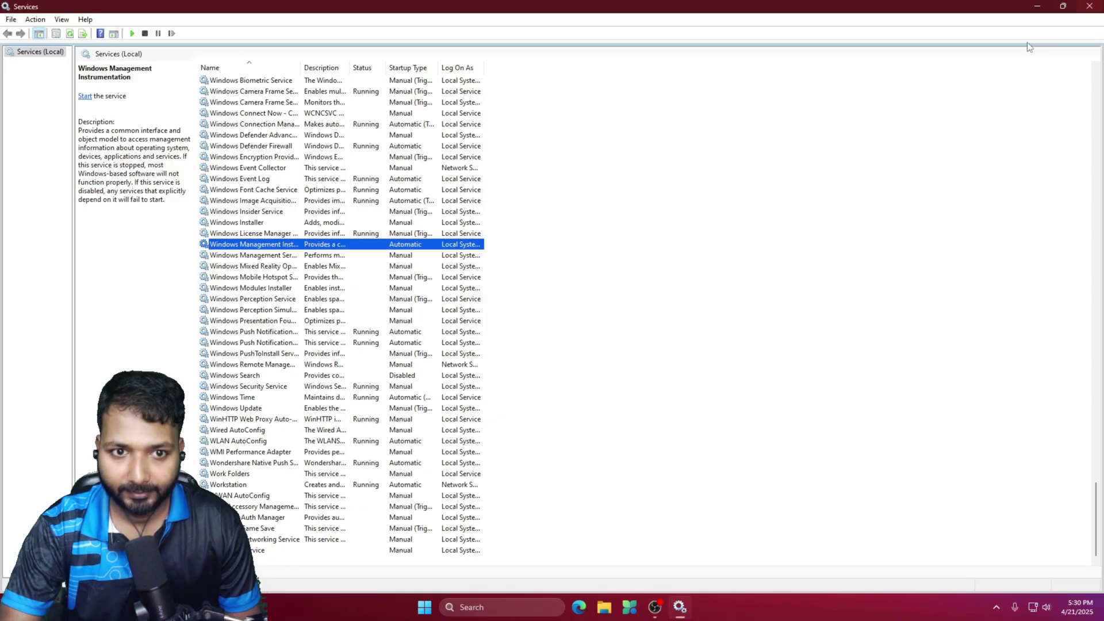
pyautogui.click(1089, 6)
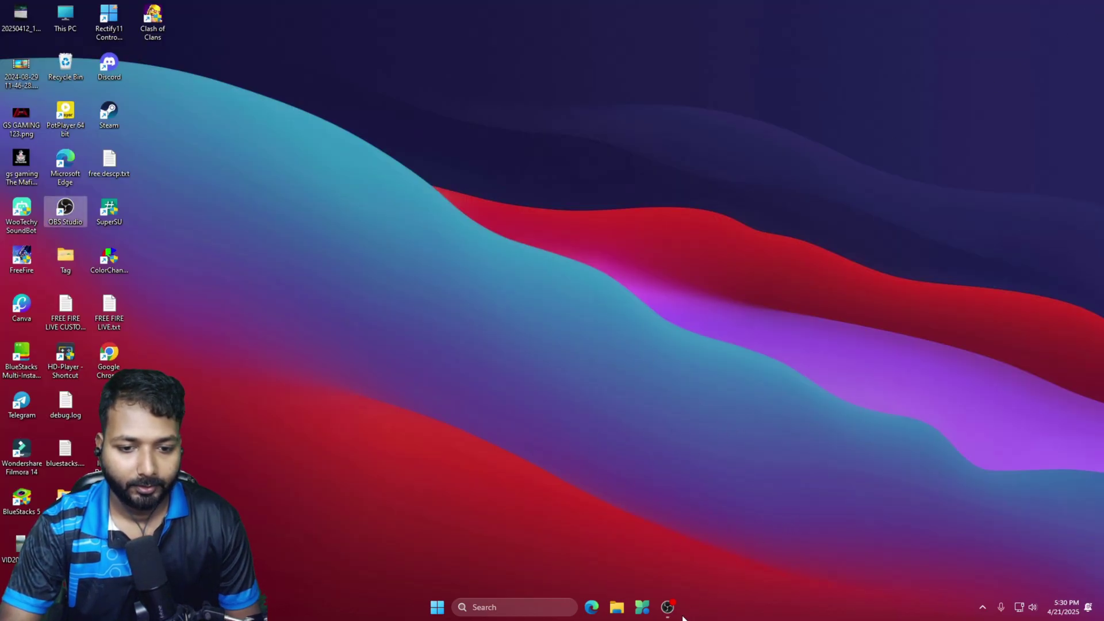
pyautogui.click(667, 608)
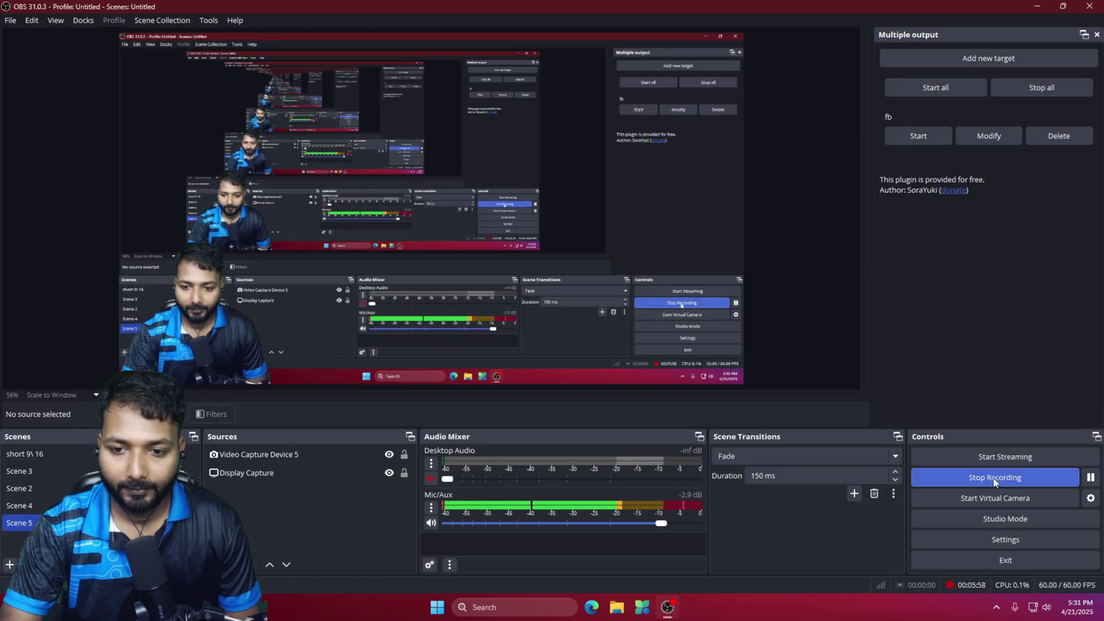